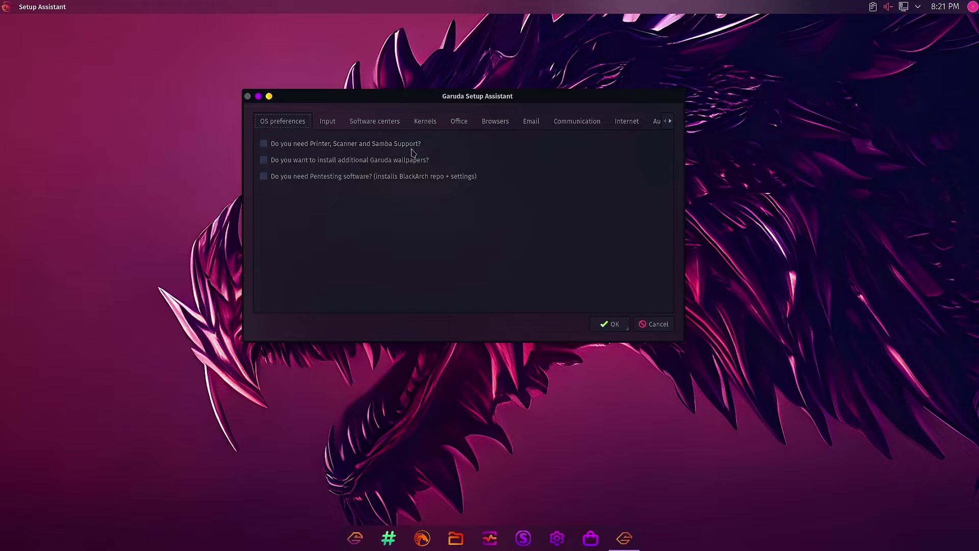
Enable printer, scanner and Samba support, and select the Devanagari, Kannada and related languages input option (fcitx5-m17n).
click(264, 144)
click(328, 122)
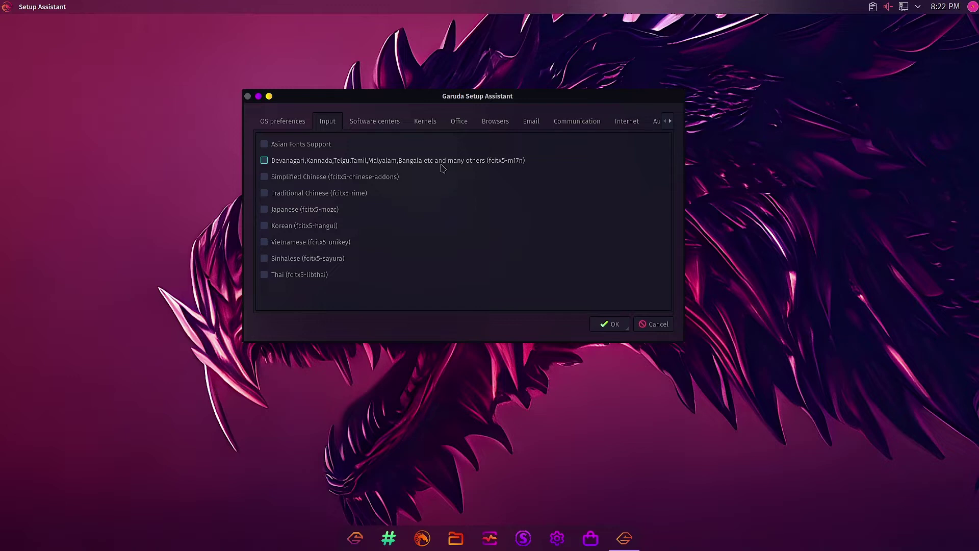
click(264, 161)
Select Appimage Launcher, Octopi, Discover and Apper from the software centers category.
click(370, 125)
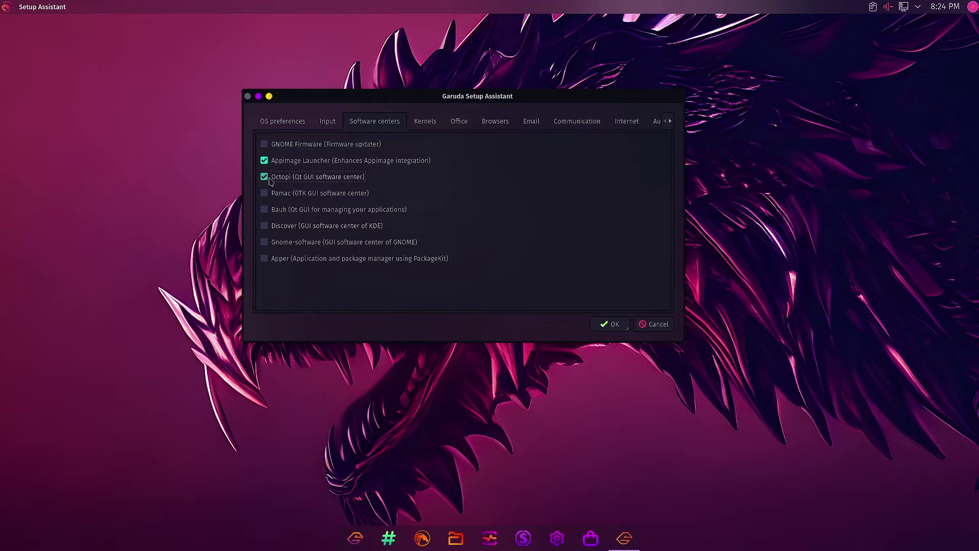
click(264, 227)
click(264, 259)
Review the available kernels, leave them unselected, and choose Free Office from the office software.
click(427, 125)
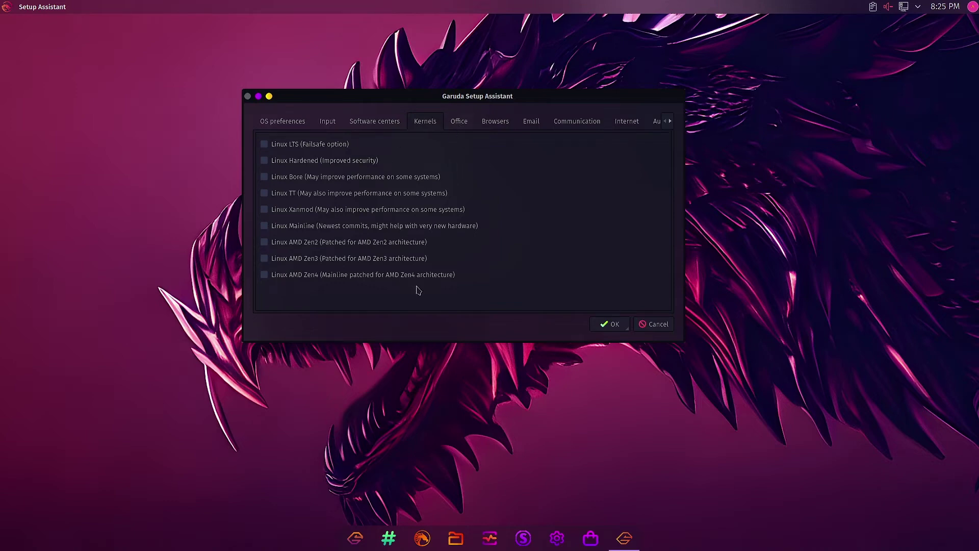
click(459, 121)
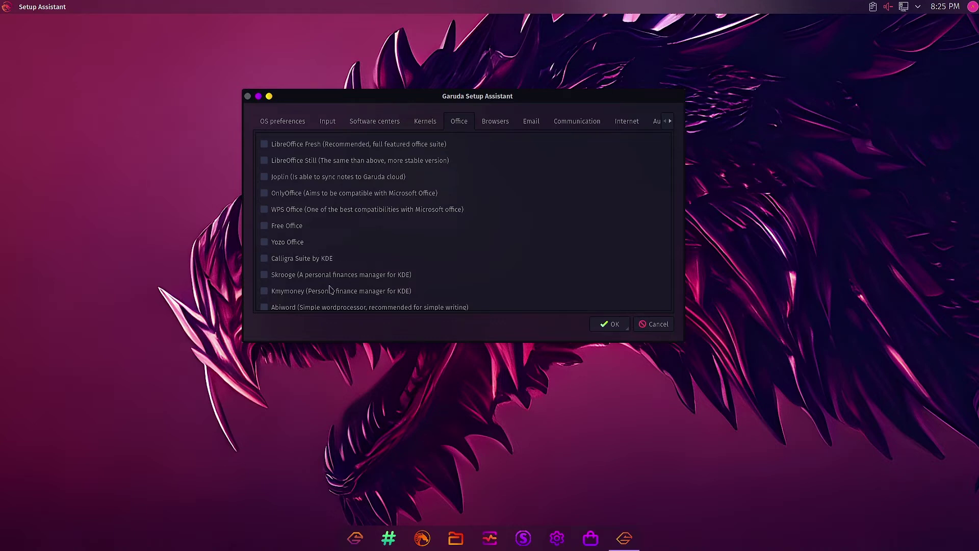
scroll(275, 301, down, 1)
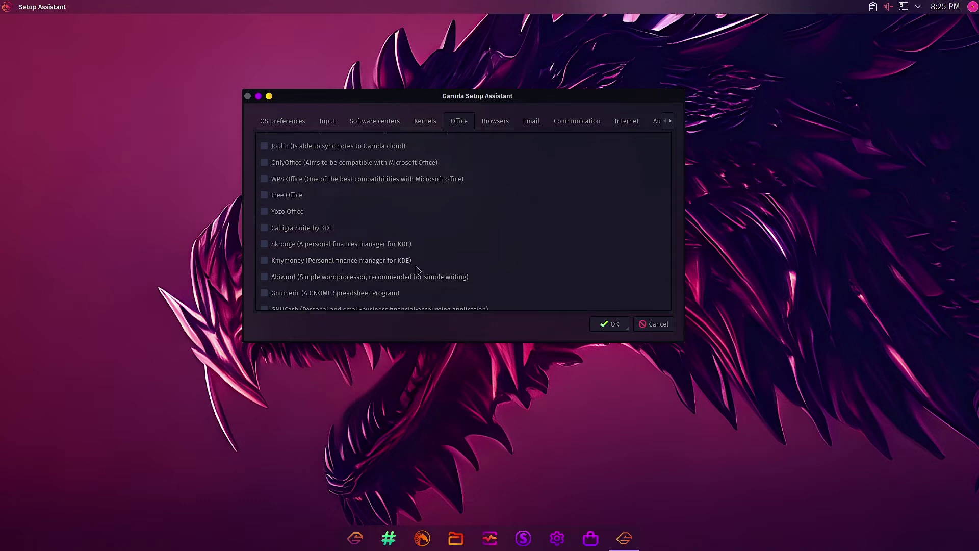
scroll(272, 288, down, 1)
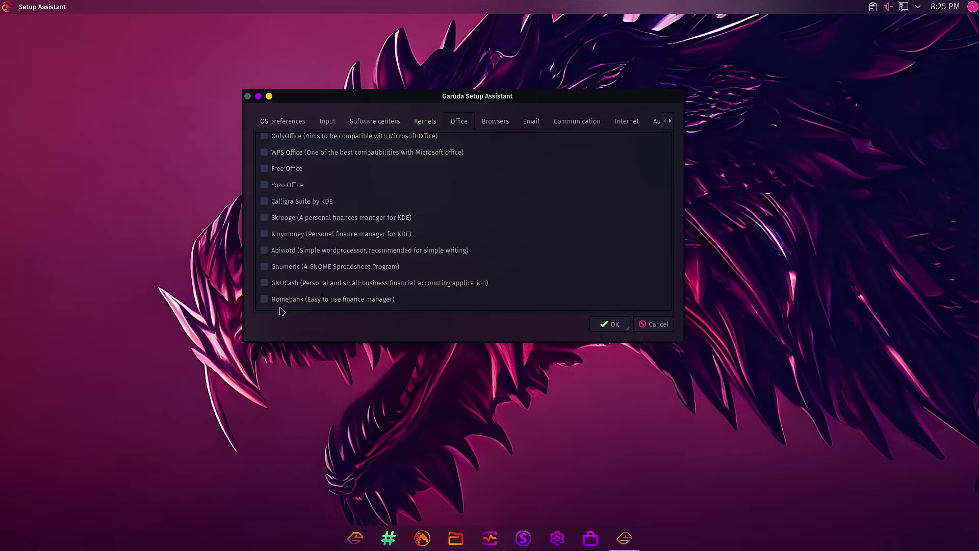
scroll(338, 278, up, 2)
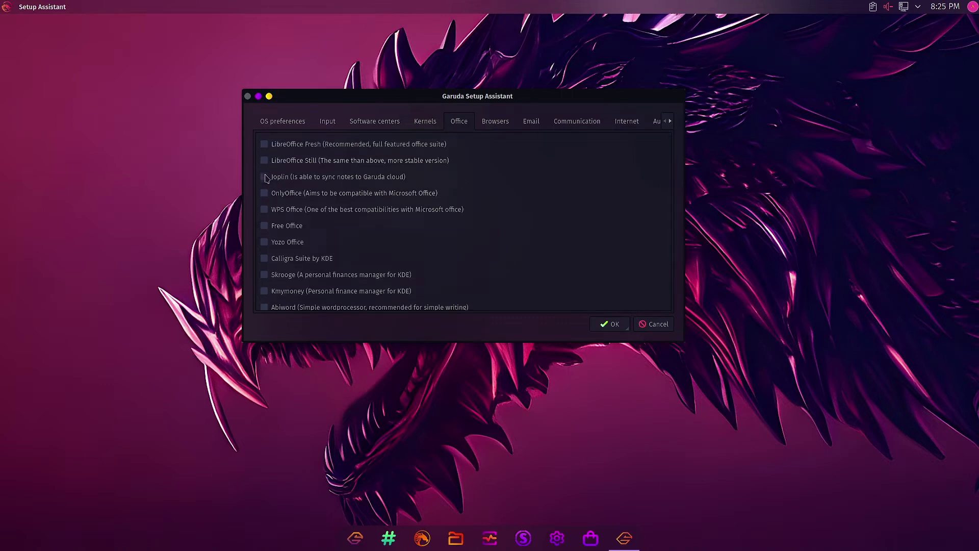
click(264, 226)
Choose Opera as the browser and Mailspring as the email client to install.
click(487, 127)
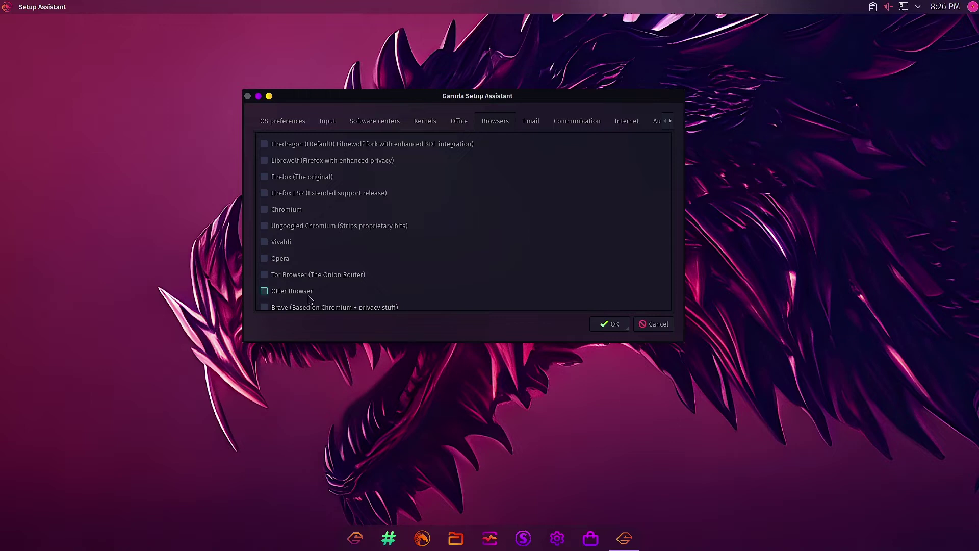
scroll(305, 291, down, 2)
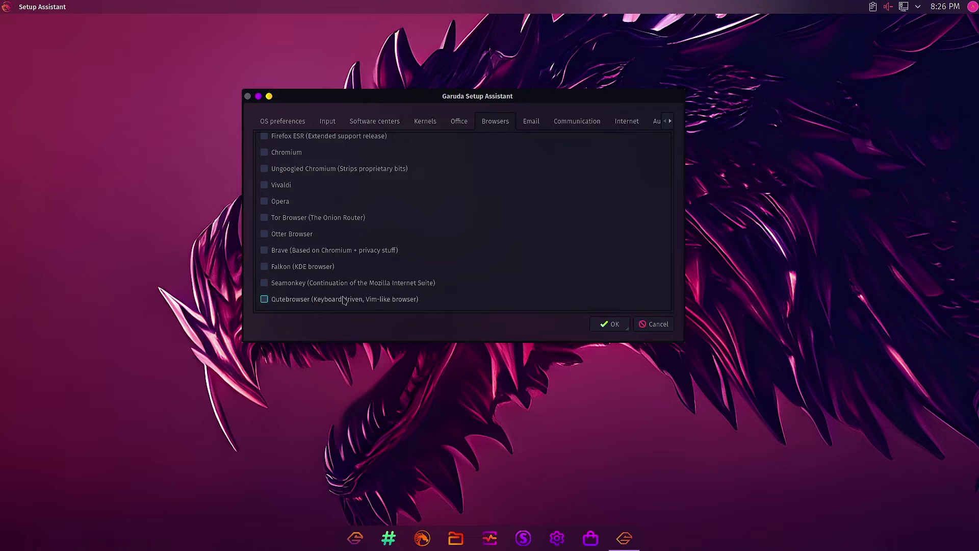
click(264, 201)
click(531, 122)
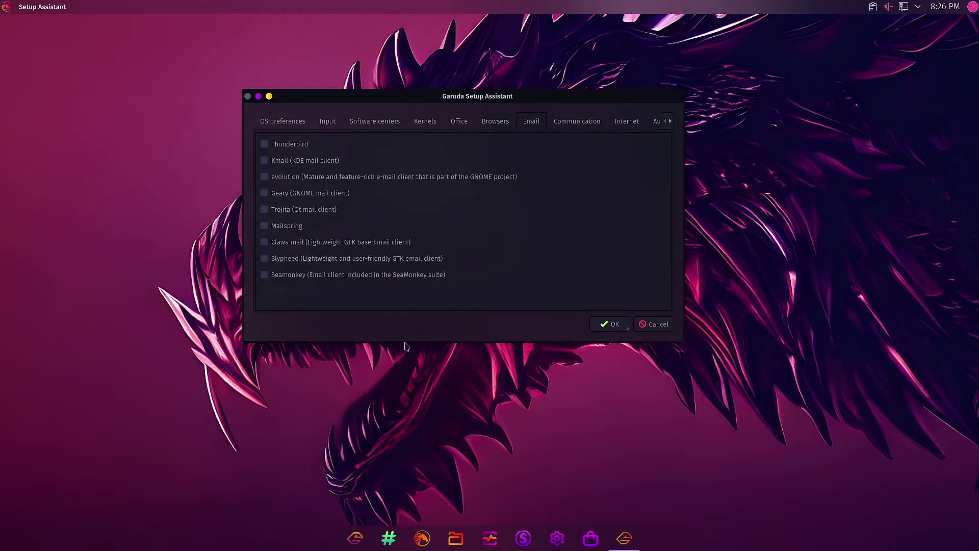
click(265, 226)
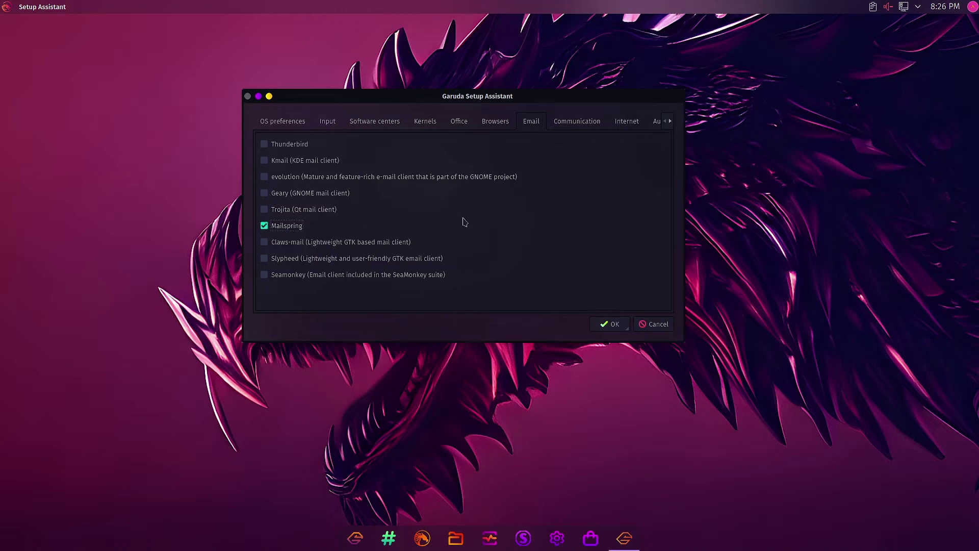
Select Telegram Desktop for communication, and Qbittorrent and Filezilla from the internet applications.
click(585, 125)
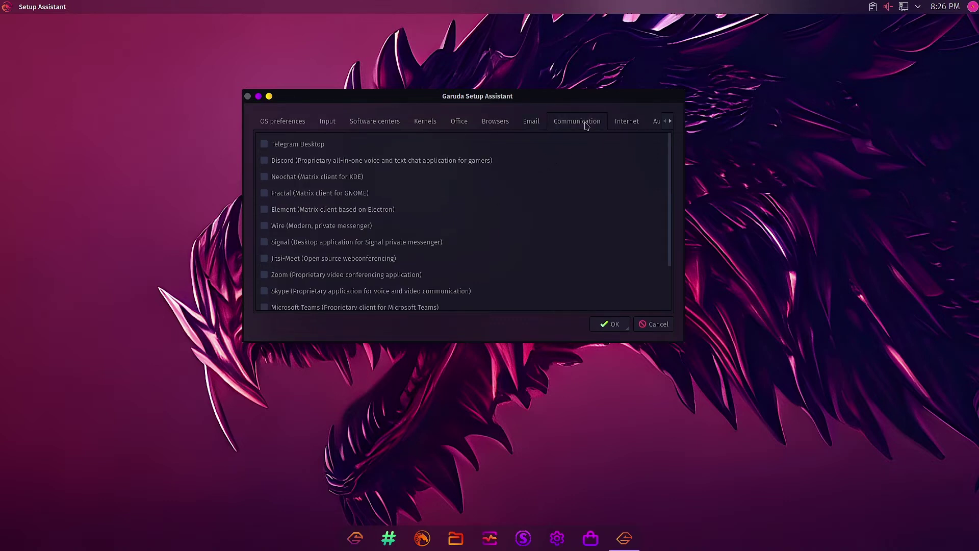
click(264, 145)
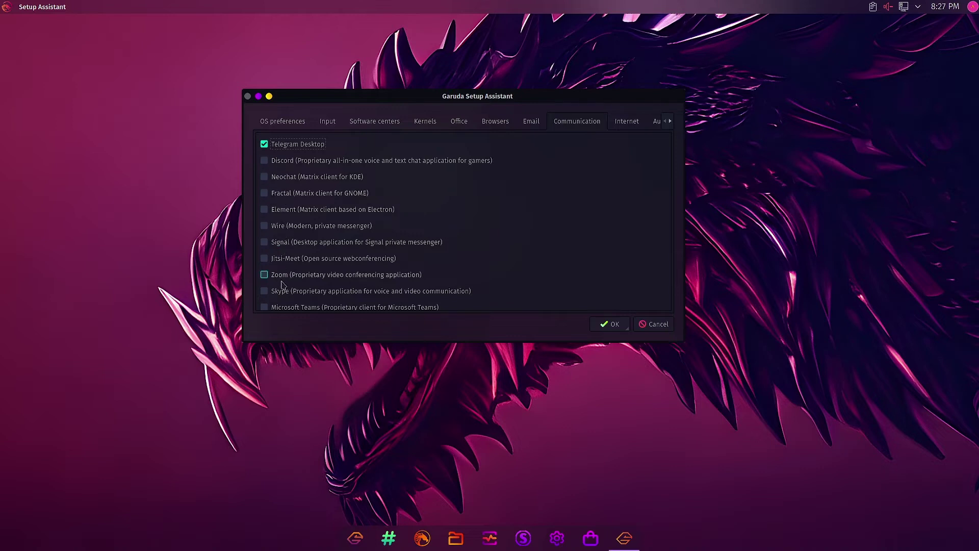
scroll(283, 304, down, 1)
scroll(293, 284, down, 1)
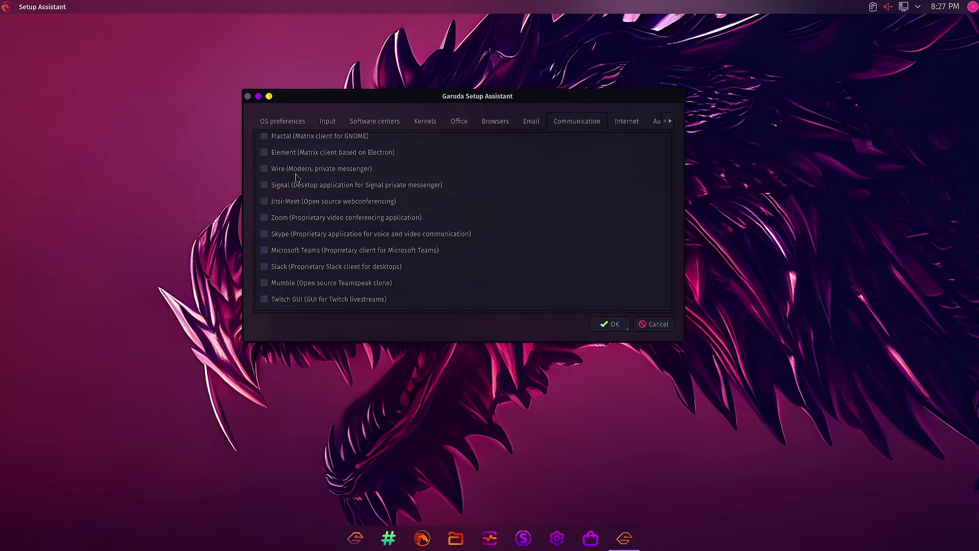
click(631, 127)
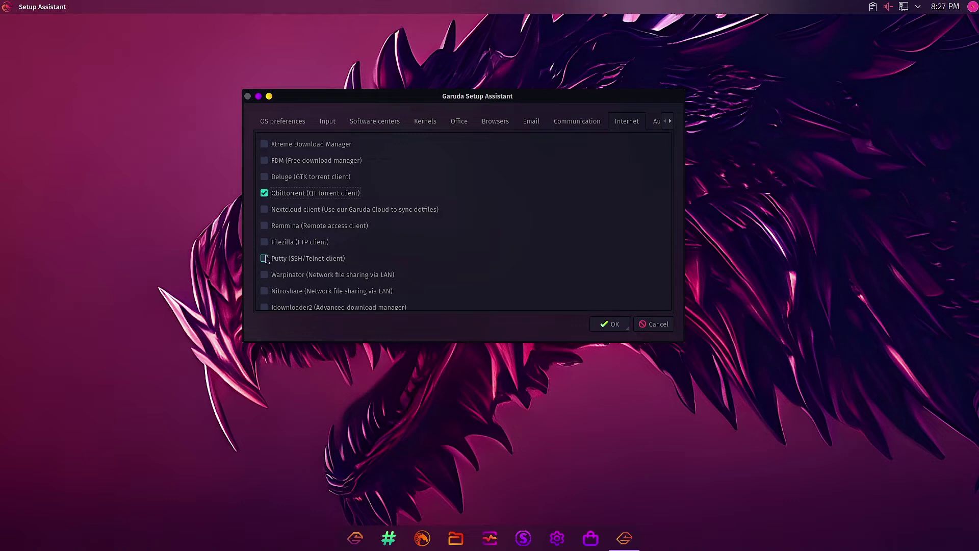
scroll(265, 270, down, 1)
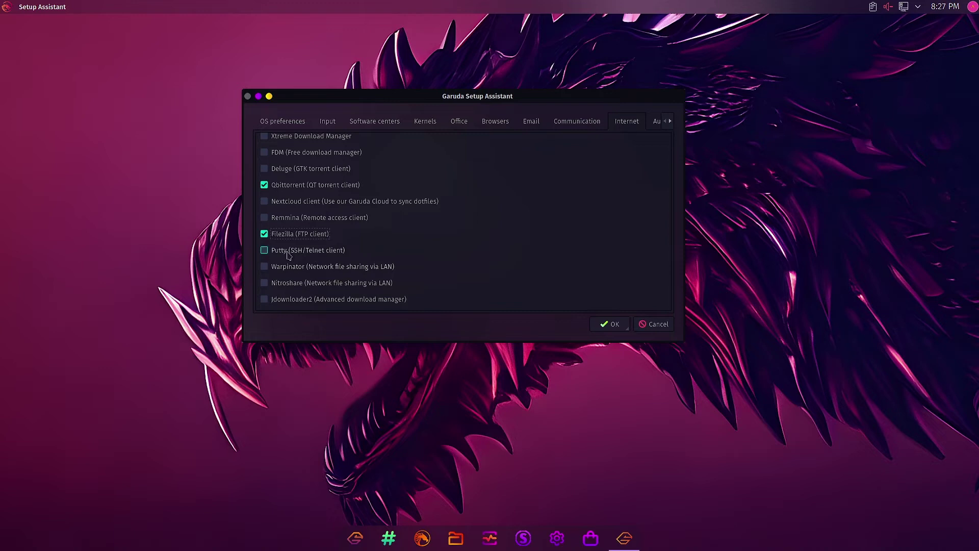
Review the audio applications without selecting any, and choose VLC from the video applications.
click(656, 128)
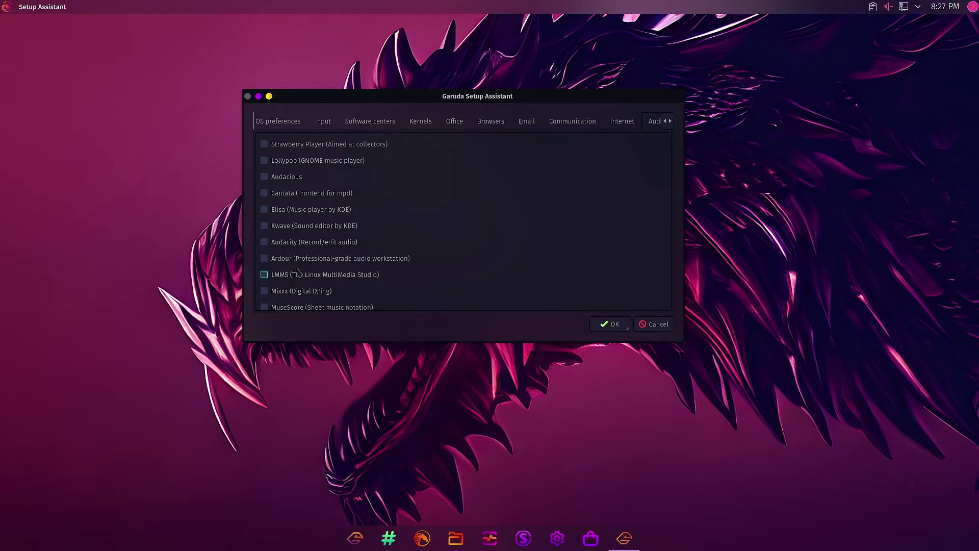
scroll(294, 274, down, 2)
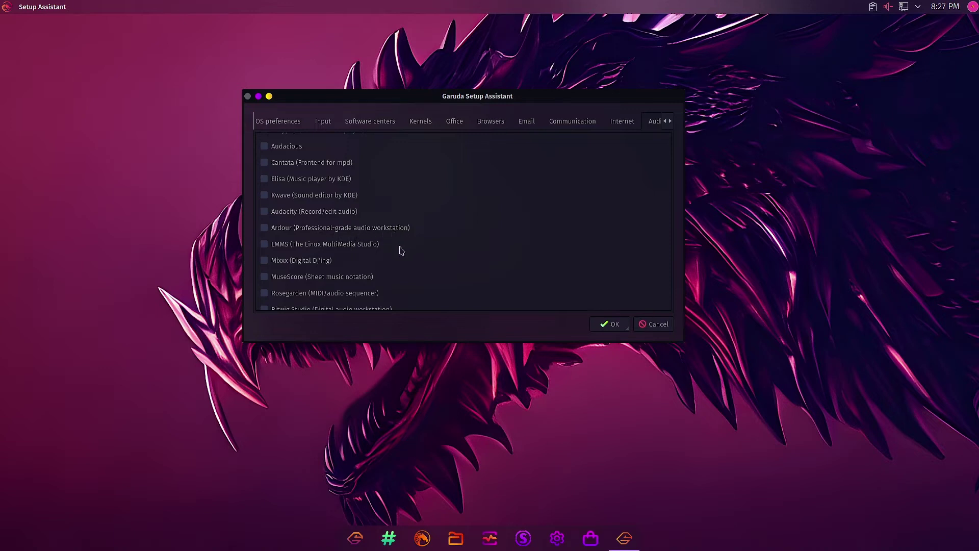
scroll(393, 258, down, 1)
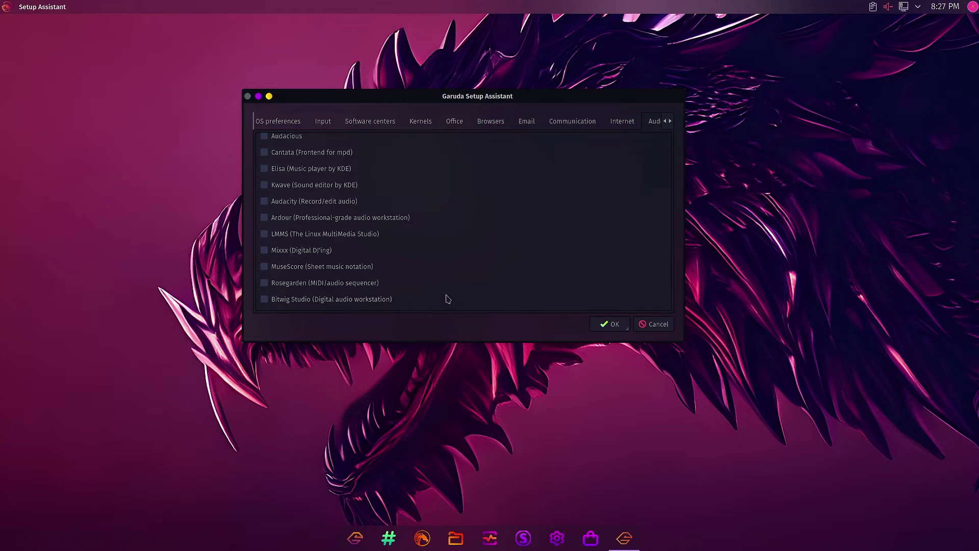
click(671, 123)
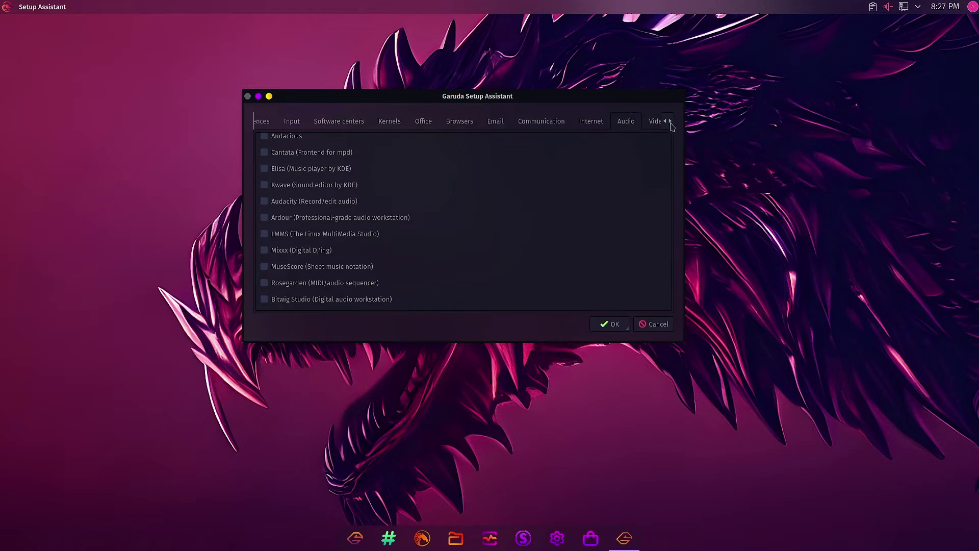
click(670, 125)
click(618, 124)
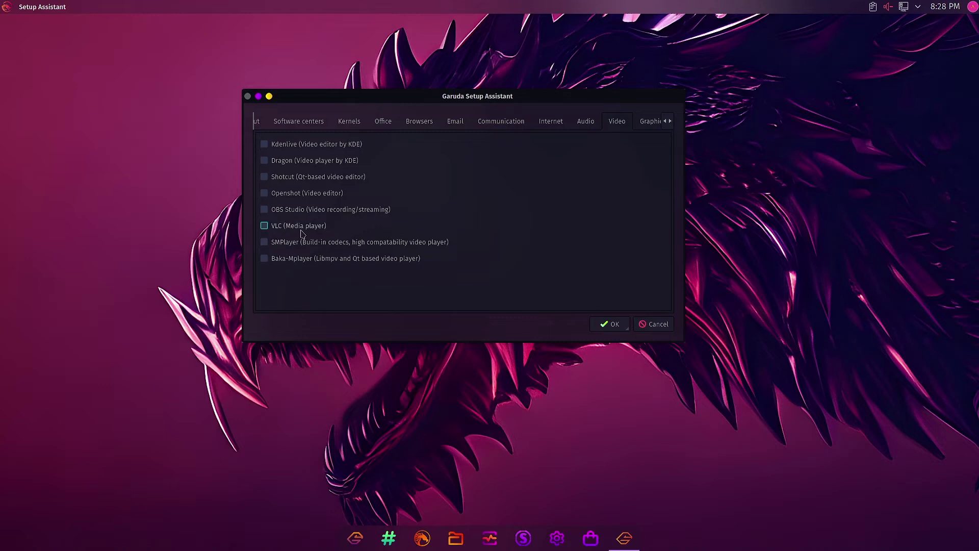
click(264, 226)
Look through the complete lists of graphics and multimedia applications offered for installation.
click(650, 125)
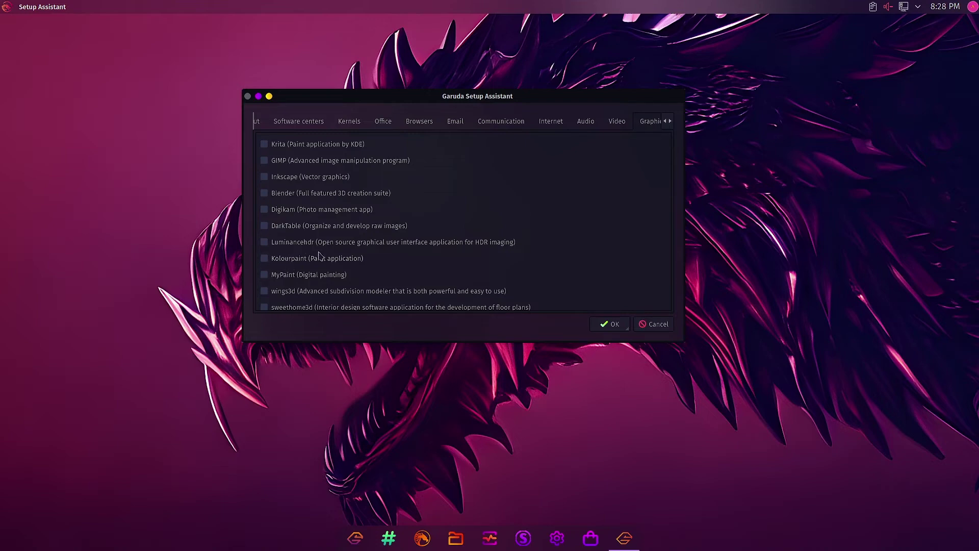
scroll(302, 286, down, 2)
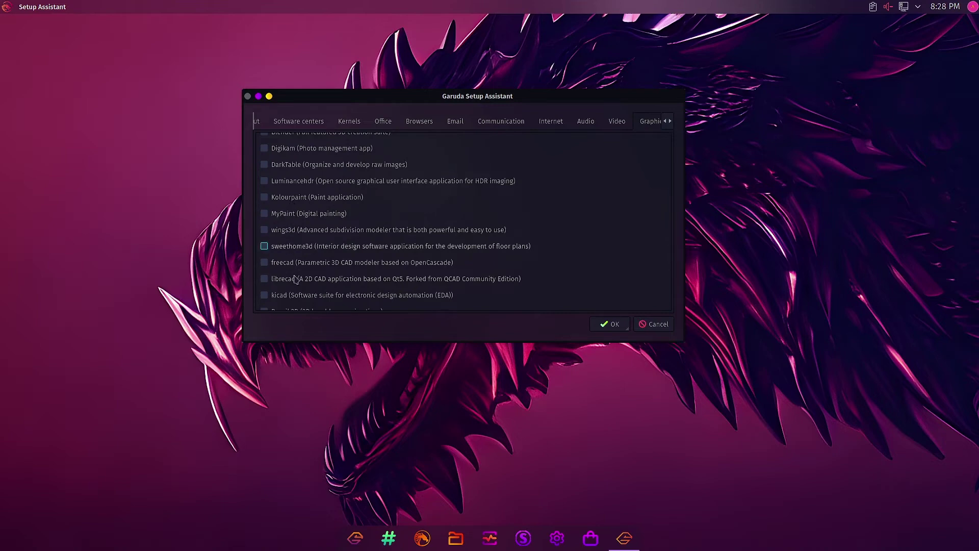
scroll(292, 287, down, 1)
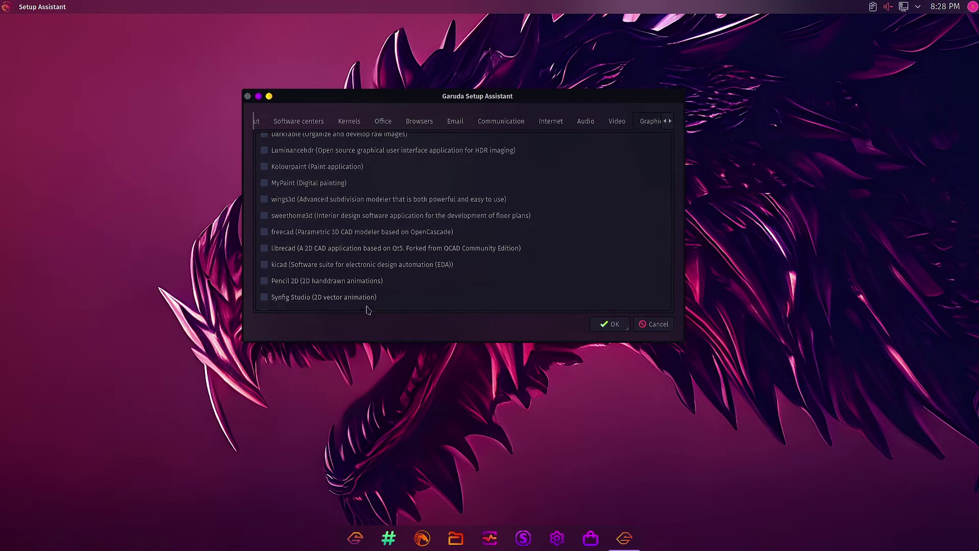
scroll(418, 296, down, 1)
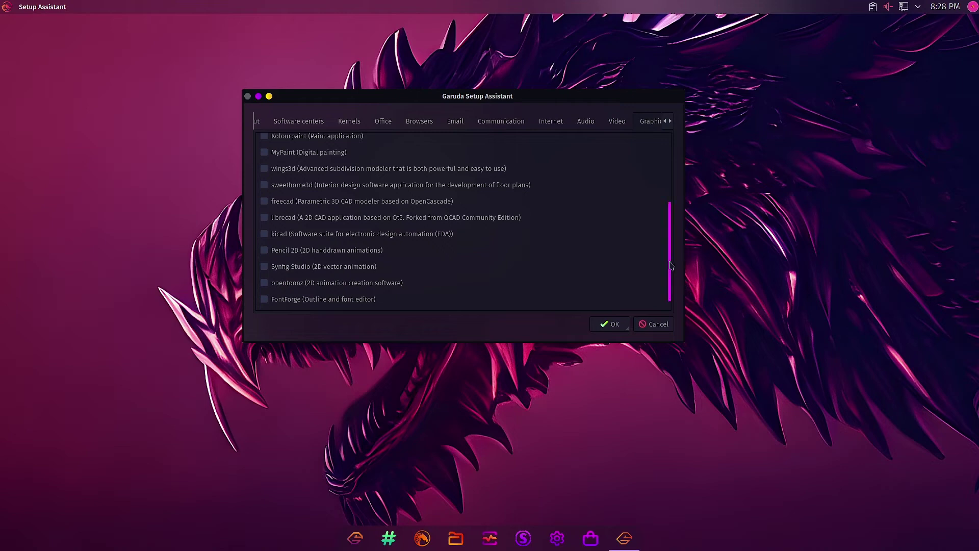
scroll(671, 265, down, 1)
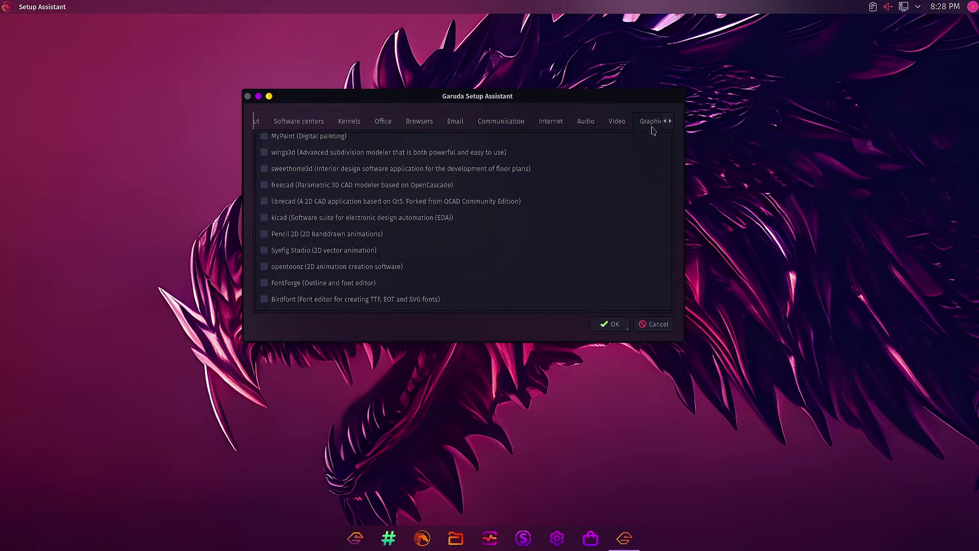
click(670, 122)
click(670, 122)
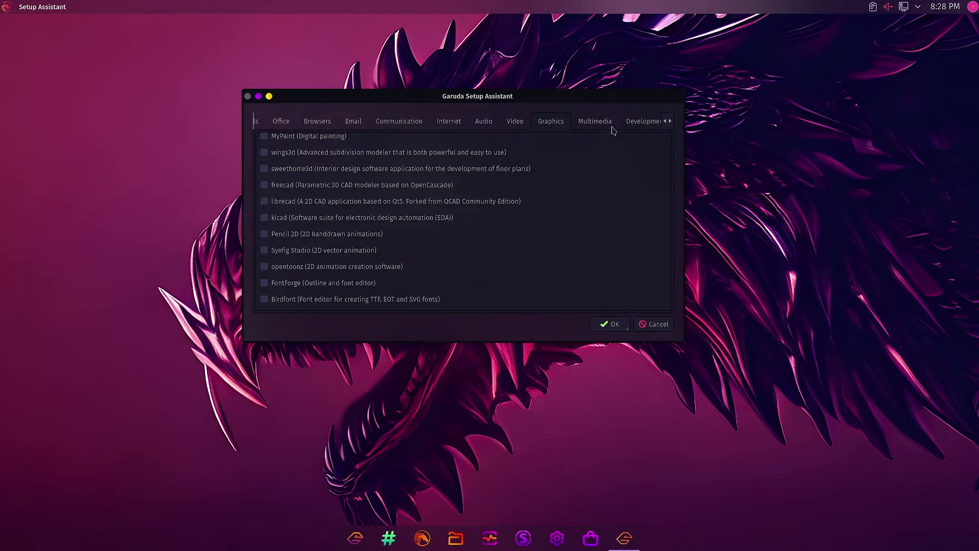
click(597, 124)
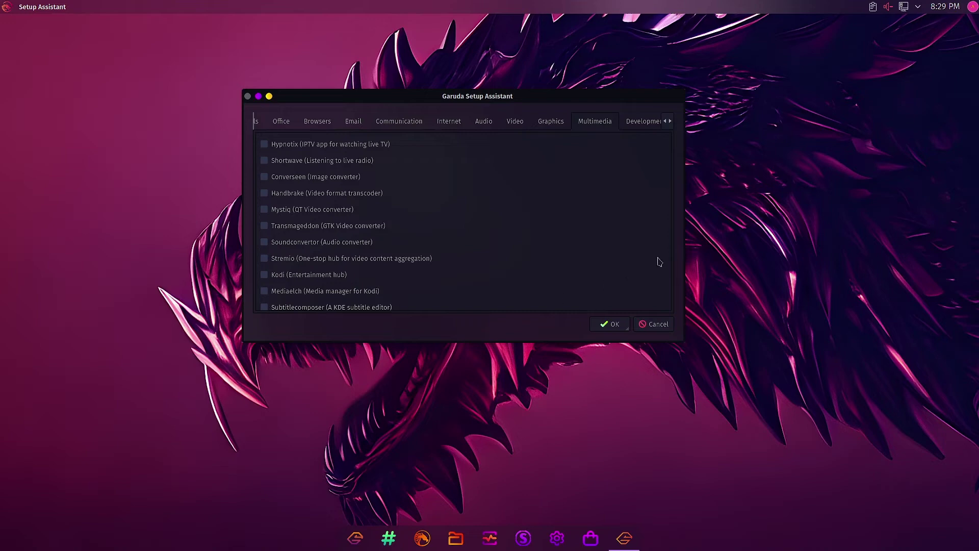
scroll(671, 242, down, 2)
drag(671, 243, 671, 277)
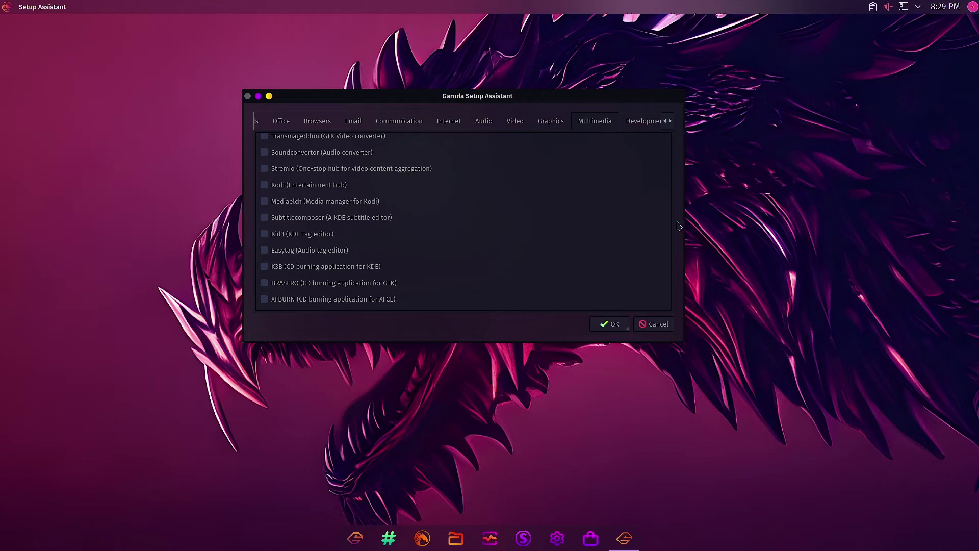
Look through the complete list of development tools and the virtualization options offered for installation.
click(648, 124)
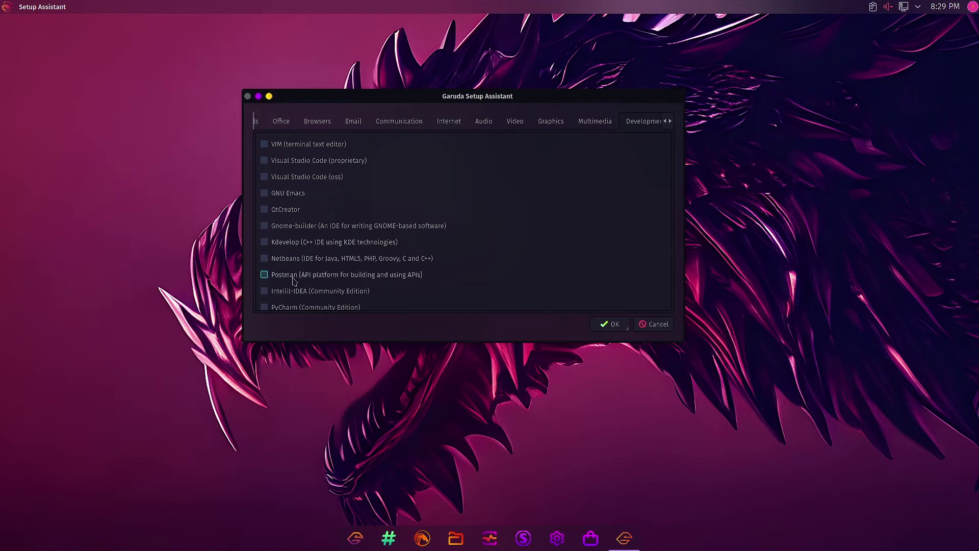
scroll(299, 289, down, 1)
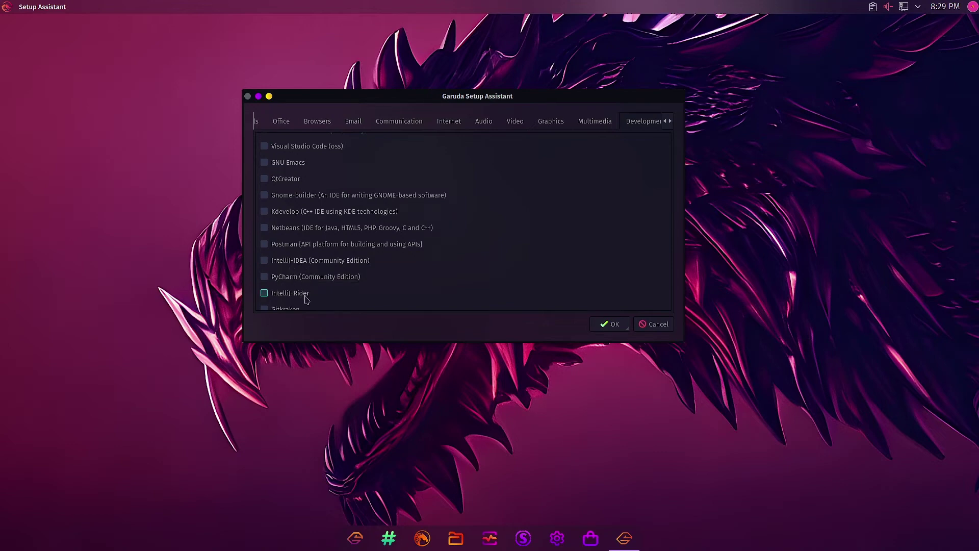
scroll(327, 300, down, 2)
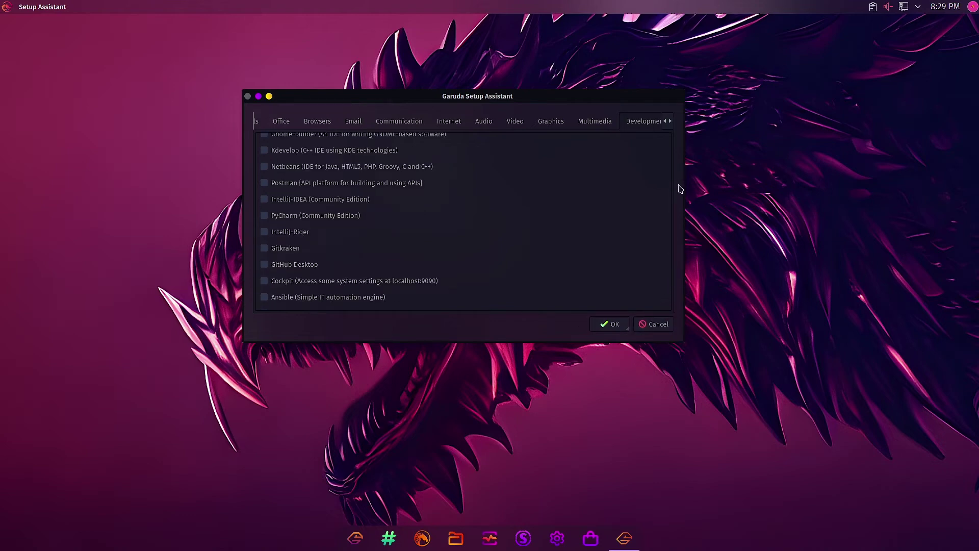
scroll(668, 214, down, 3)
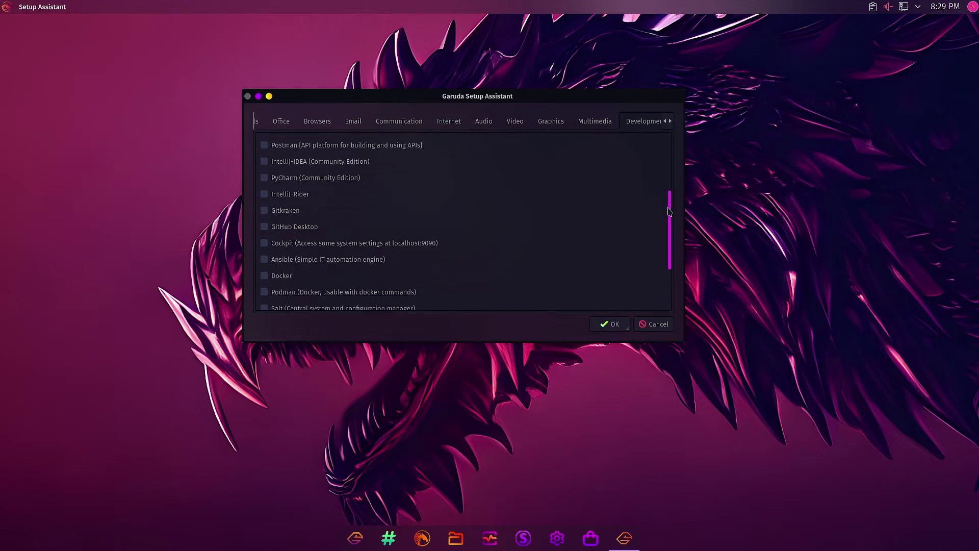
drag(667, 232, 667, 249)
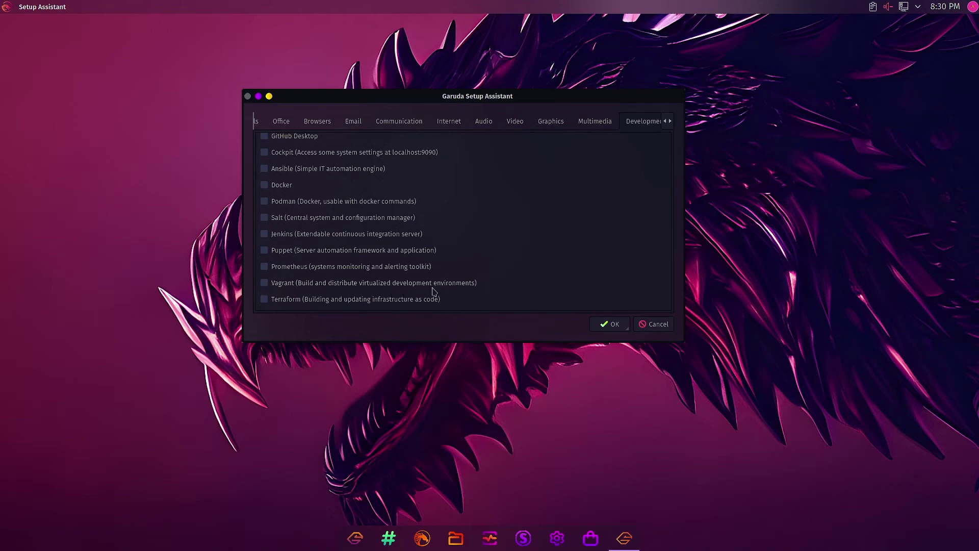
click(670, 121)
click(669, 121)
click(587, 125)
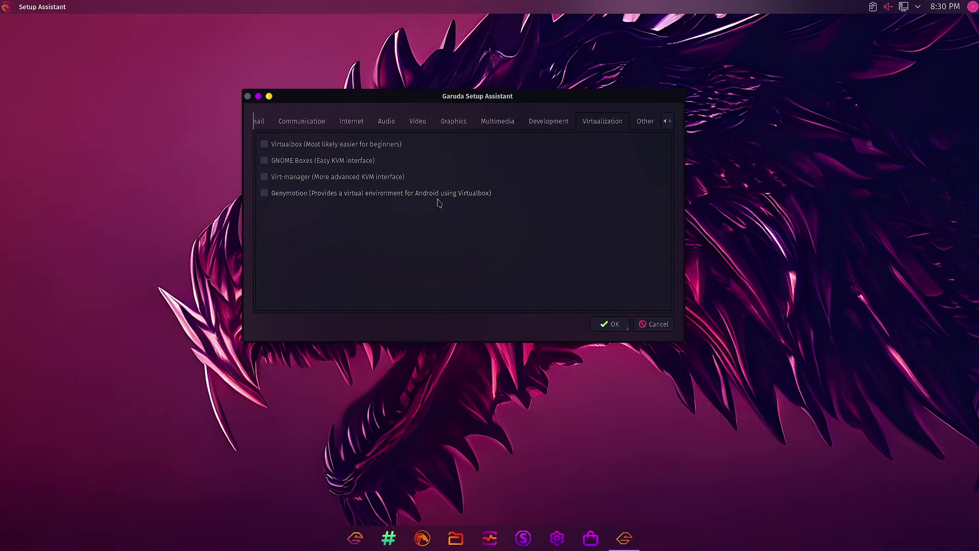
Leave the miscellaneous applications unselected, submit the chosen software for setup, and authorize it with the sudo password.
click(655, 125)
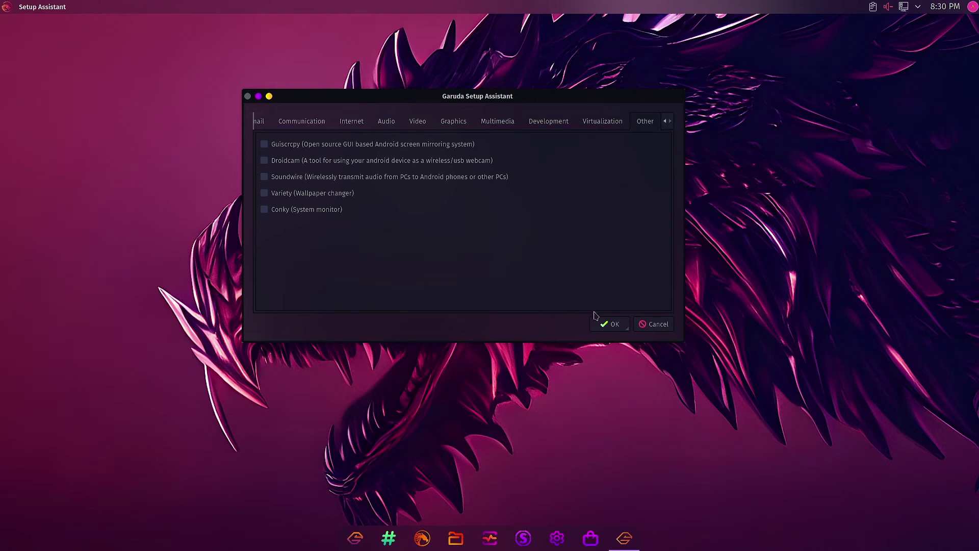
click(603, 324)
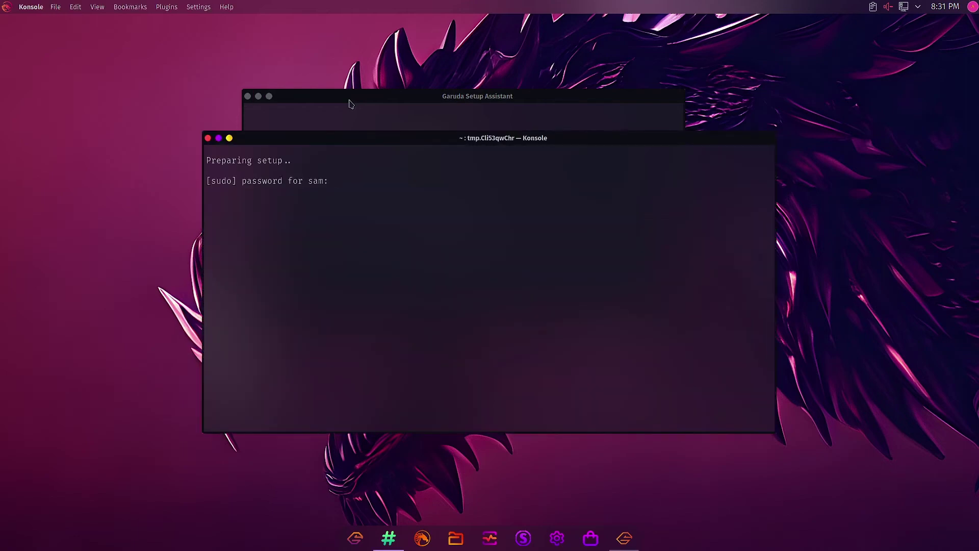
text(**)
key(Return)
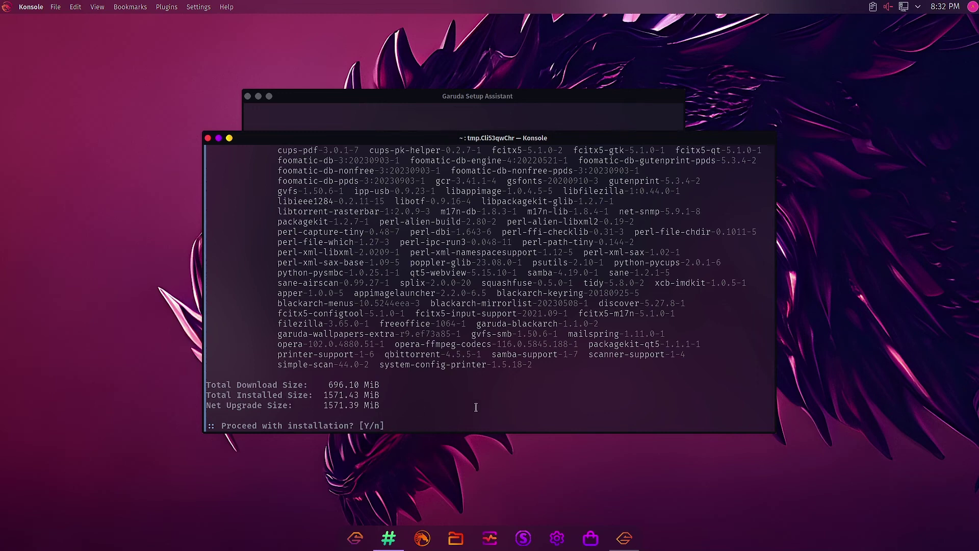
Review the list of packages and the download size, and approve the installation with y.
scroll(476, 407, up, 6)
scroll(480, 384, down, 3)
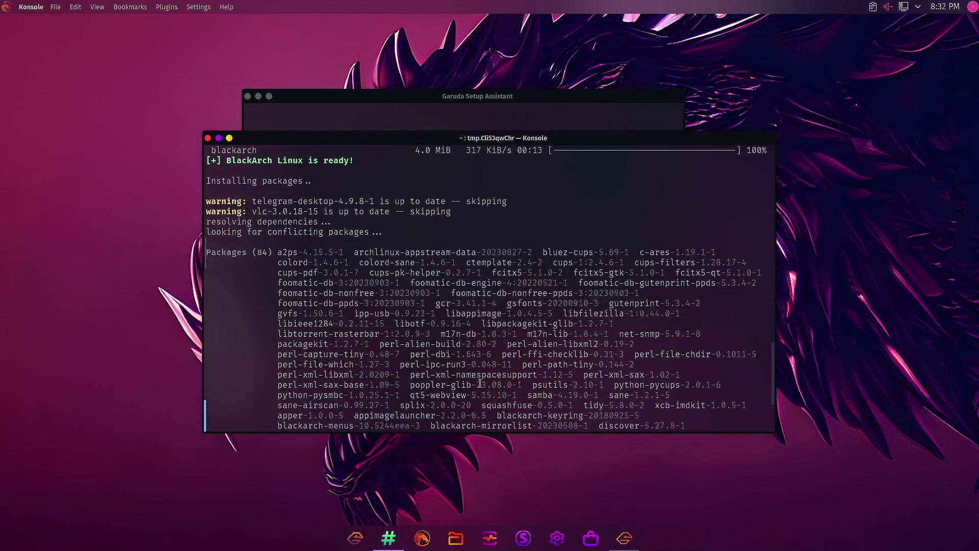
scroll(480, 383, down, 3)
scroll(439, 383, up, 1)
scroll(398, 382, down, 1)
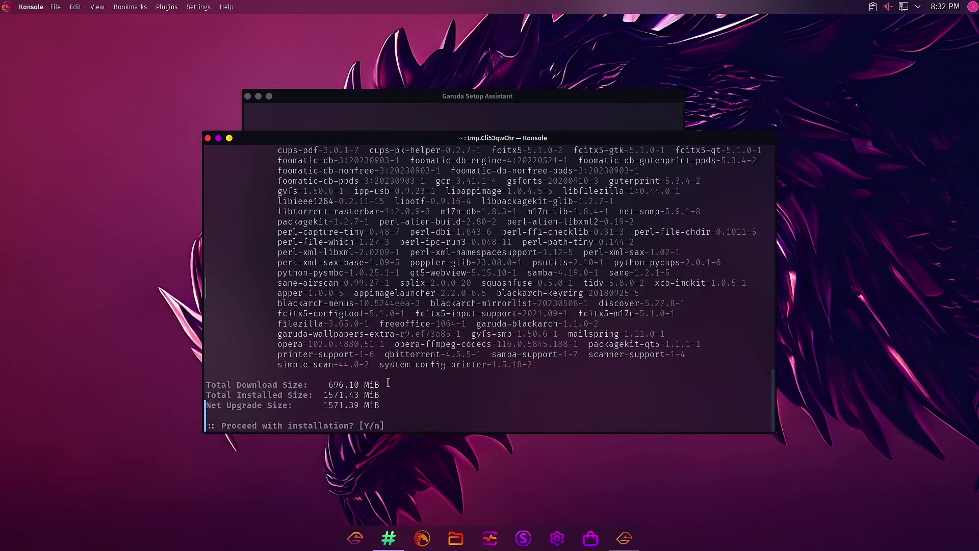
scroll(388, 382, up, 1)
scroll(388, 382, down, 1)
text(y)
key(Return)
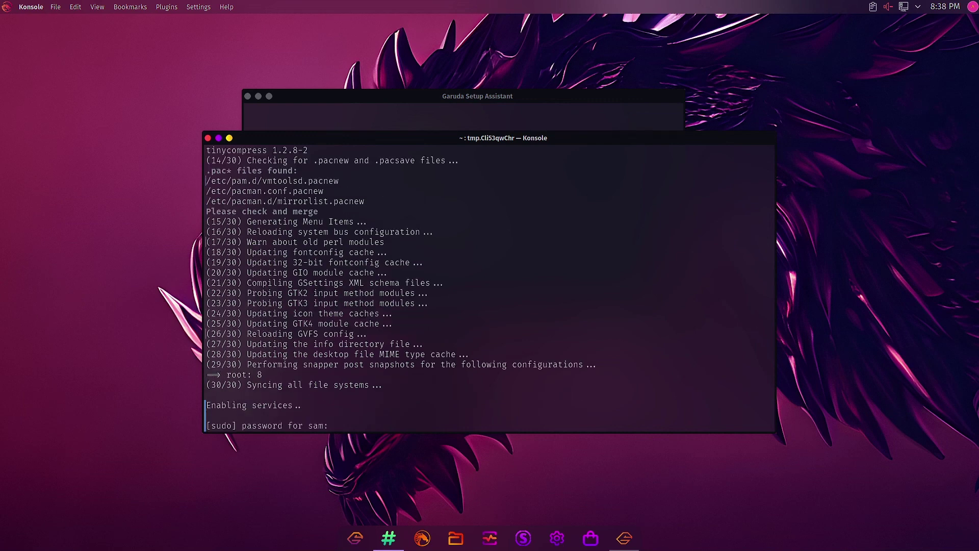
Enter the sudo password to enable the services, and return to the Setup Assistant to finish and close it.
text(*****)
key(Return)
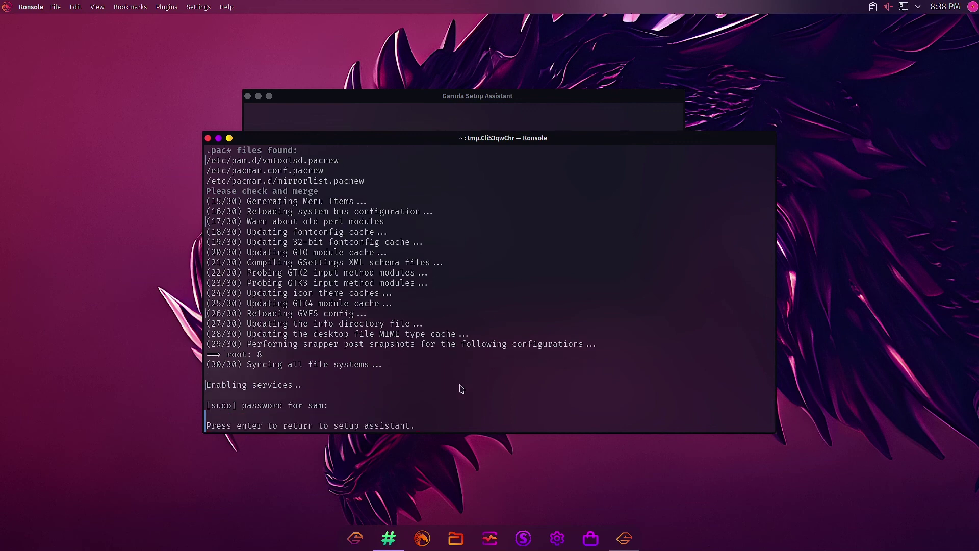
key(Return)
drag(413, 98, 435, 98)
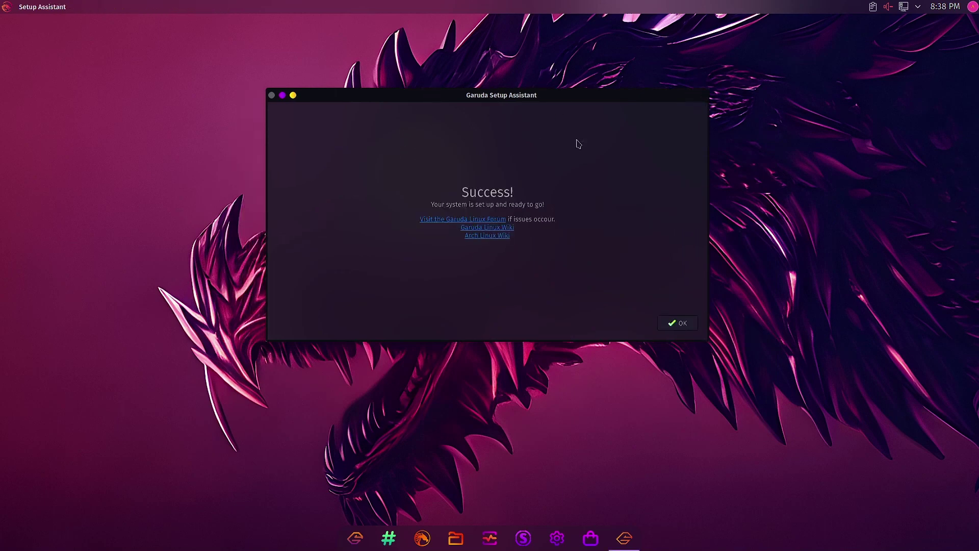
click(678, 323)
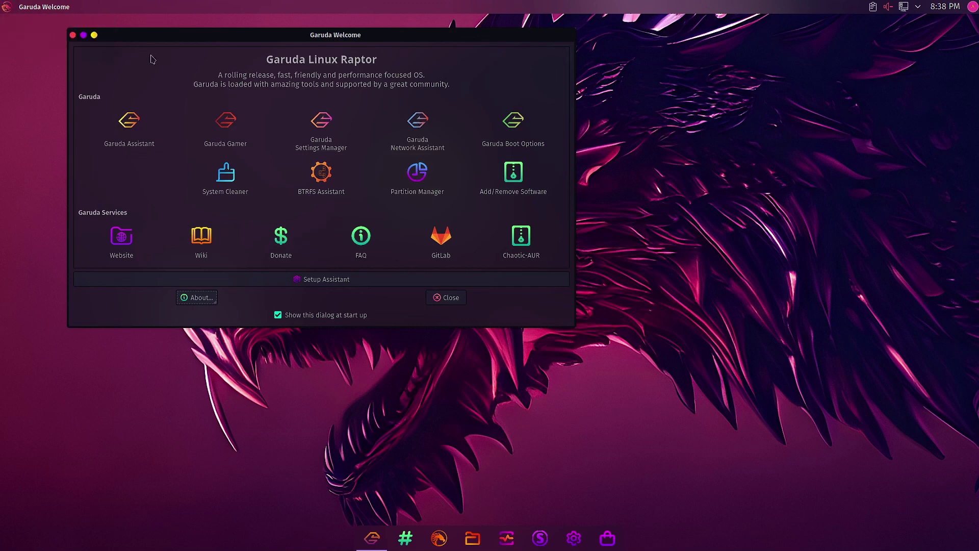
Look through the installed applications by category in the application launcher, including Games, Internet, Office, Settings and System.
click(2, 10)
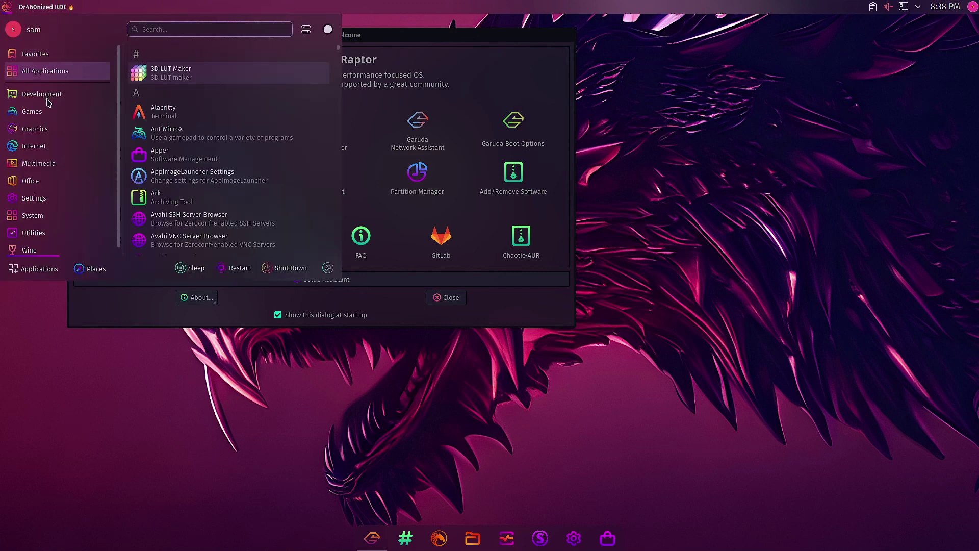
mouse_move(47, 101)
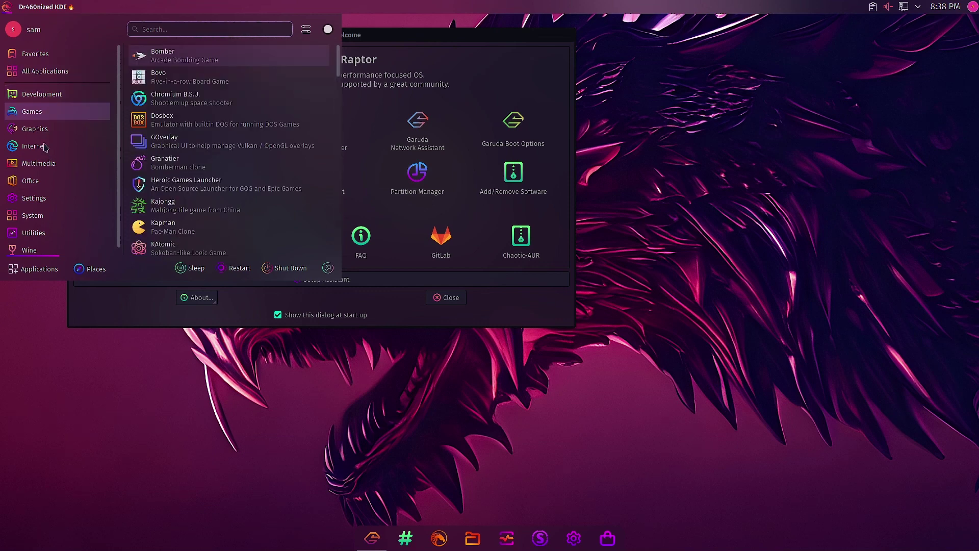
mouse_move(44, 130)
scroll(300, 129, down, 3)
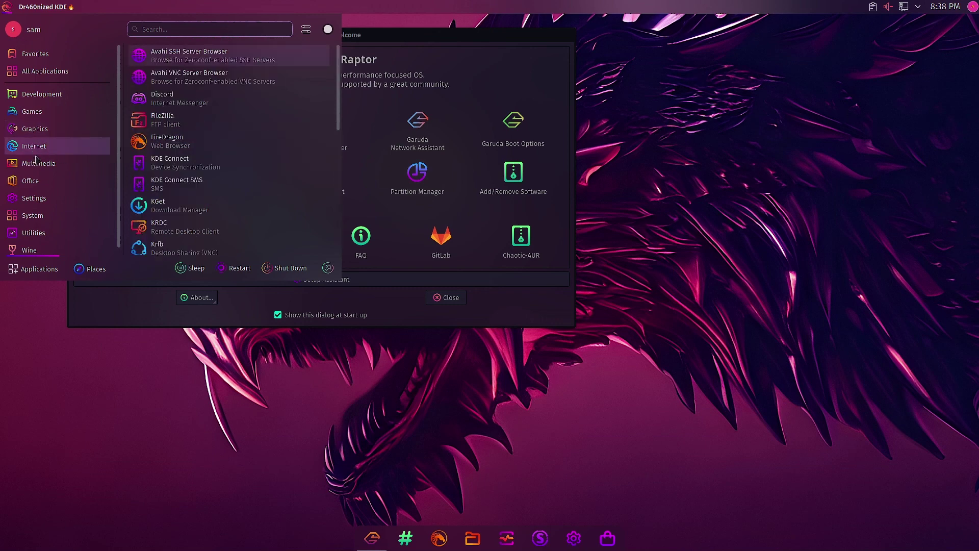
mouse_move(39, 164)
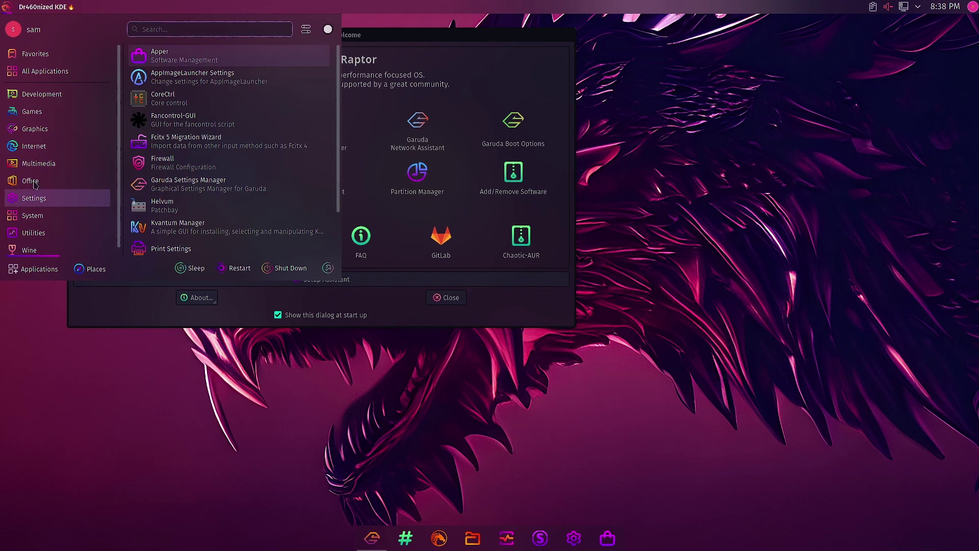
mouse_move(40, 182)
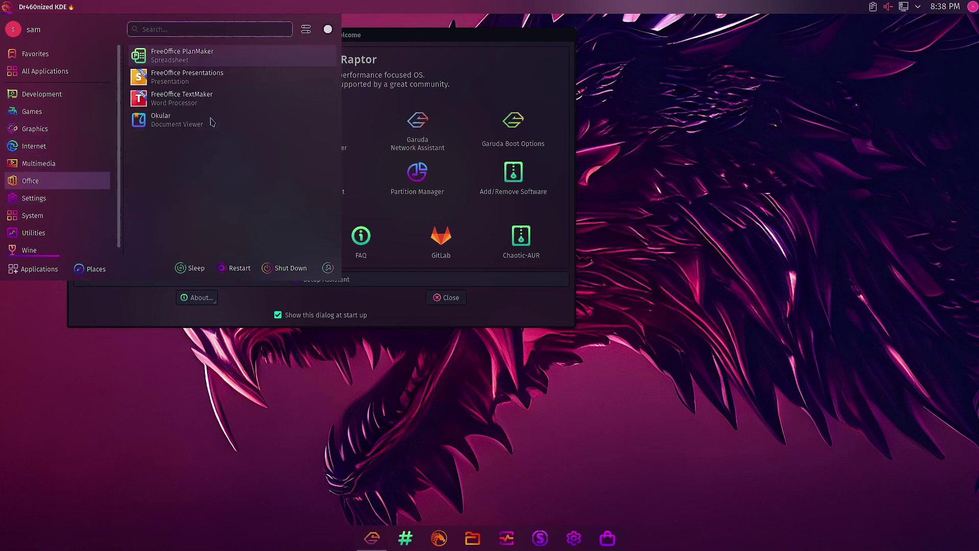
mouse_move(48, 216)
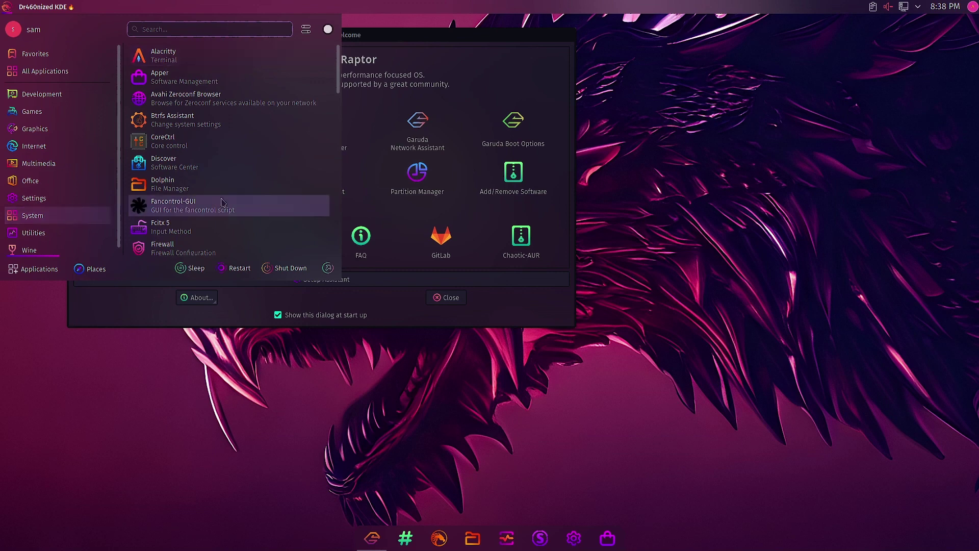
scroll(218, 201, down, 1)
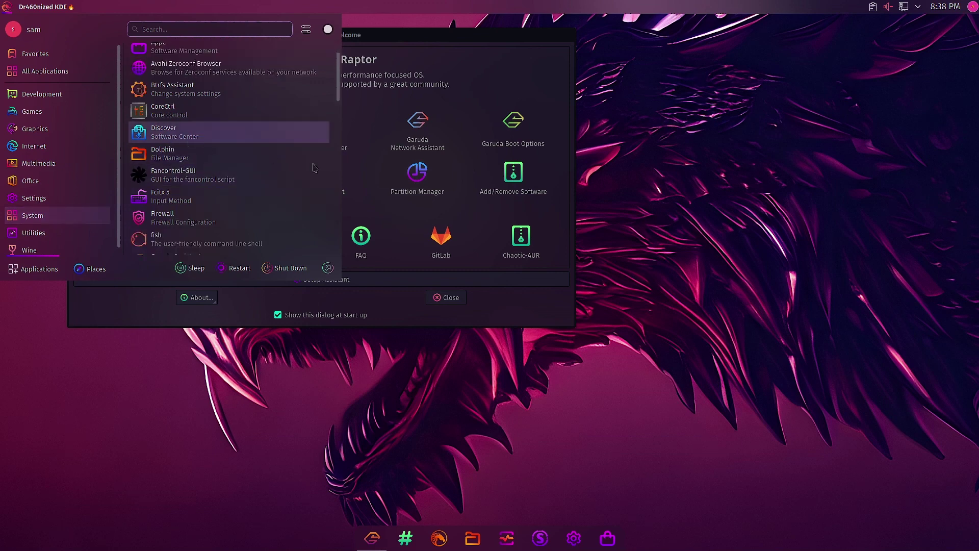
click(378, 389)
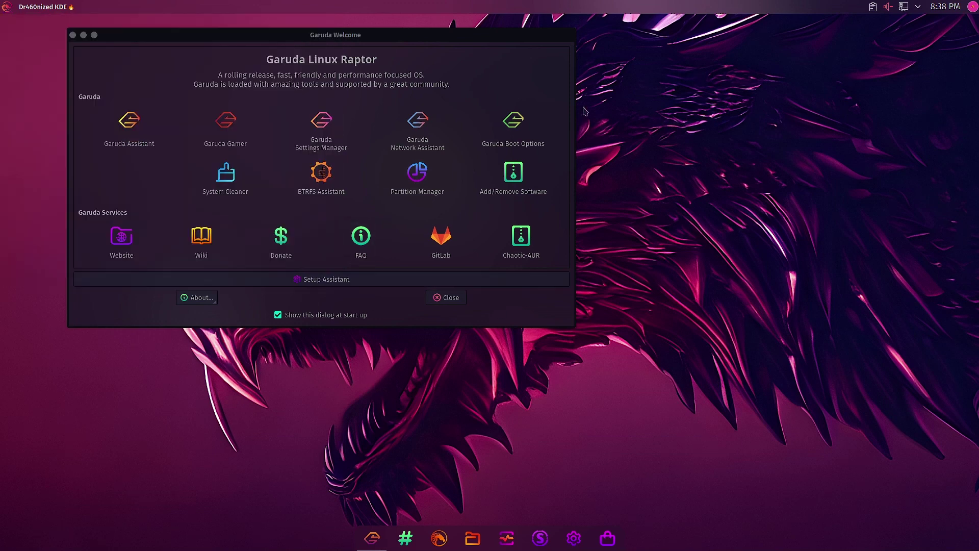
Close the Garuda Welcome window.
click(73, 36)
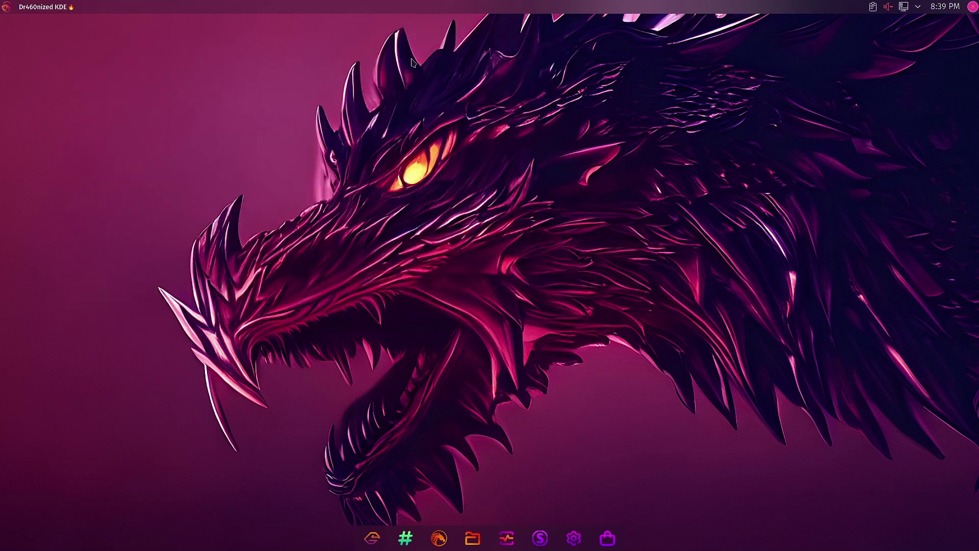